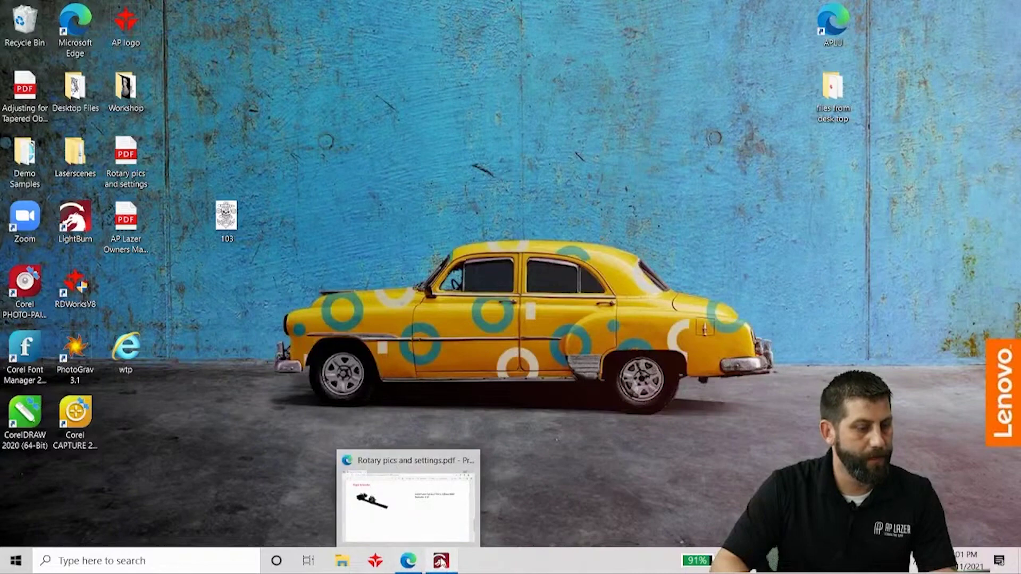
Check LightBurn is running, then drag the 103 skull image icon to an open desktop area.
left_click(441, 561)
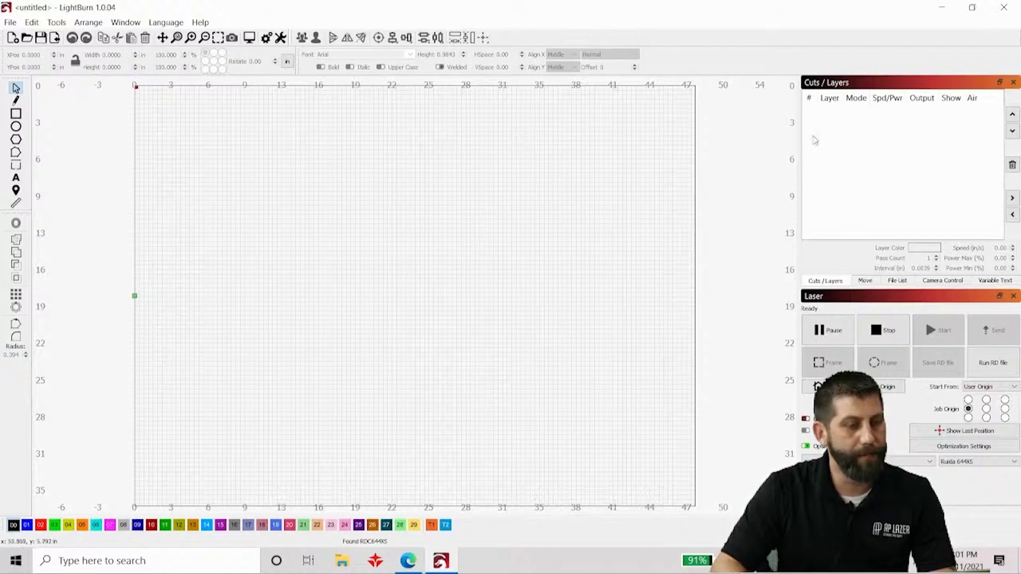
left_click(940, 8)
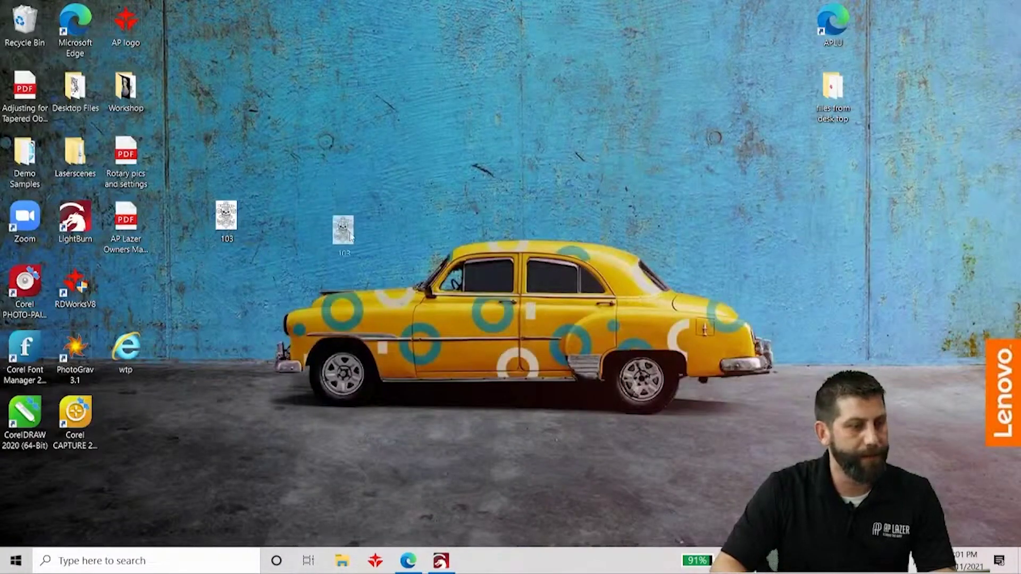
left_click_drag(228, 224, 329, 223)
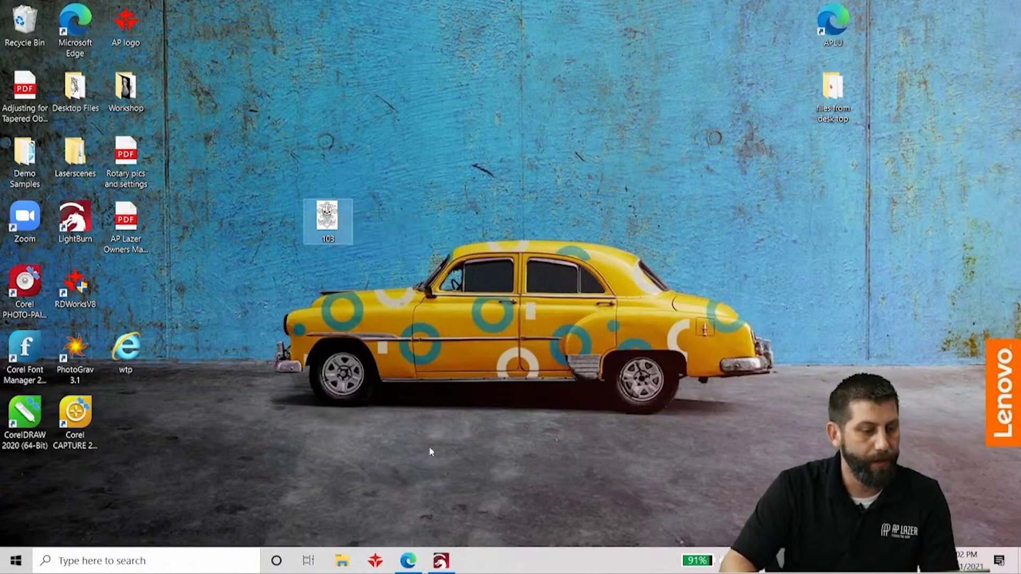
Import the 103 skull-and-anchor JPG from the desktop into the LightBurn design.
left_click(441, 562)
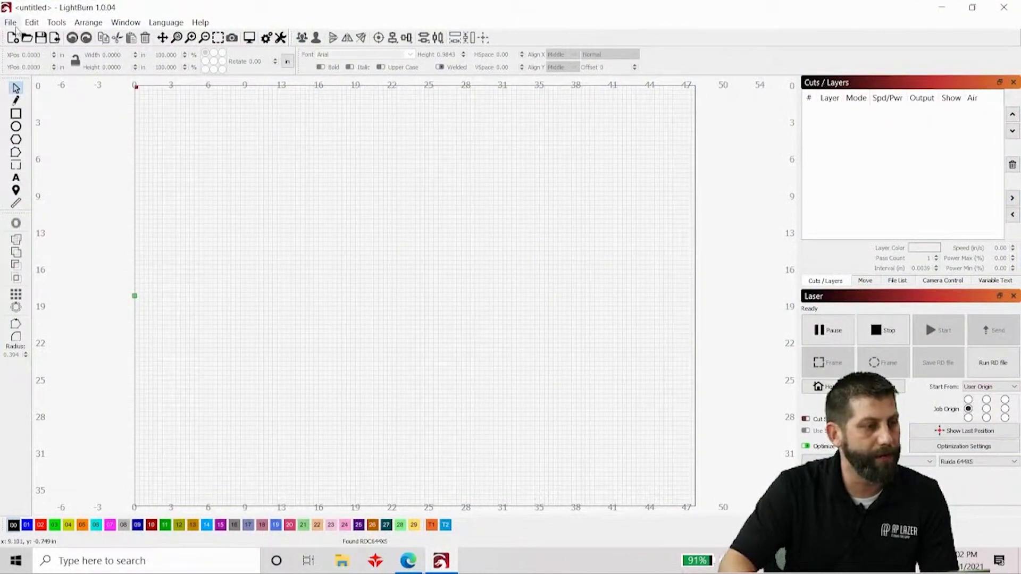
left_click(11, 22)
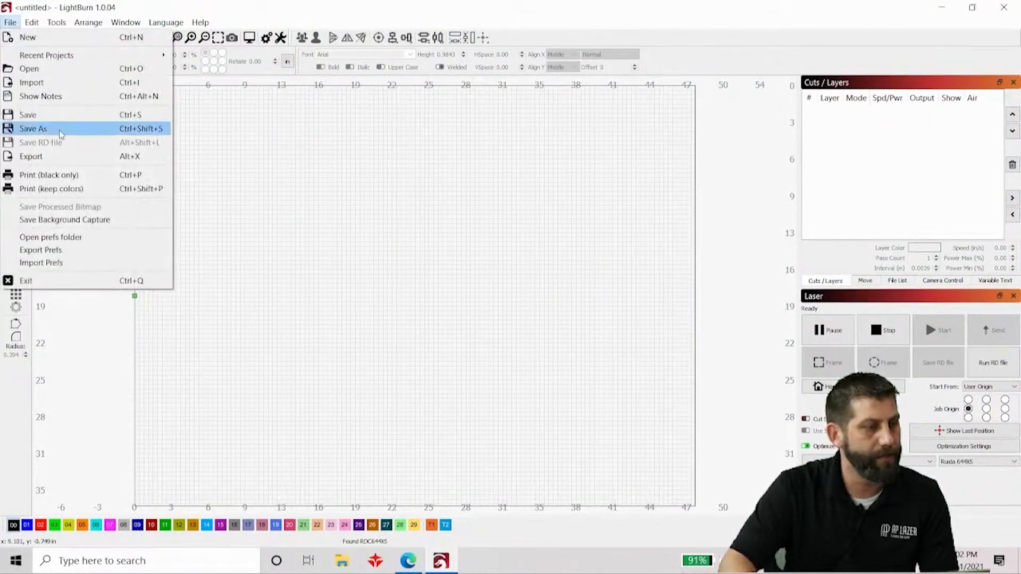
left_click(54, 89)
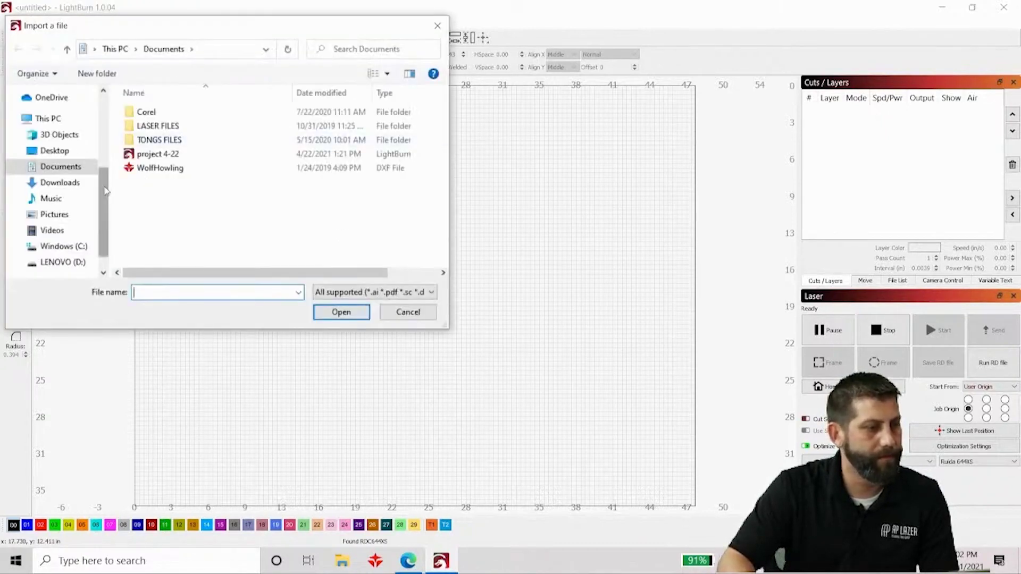
scroll(80, 144, "up", 3)
left_click(54, 118)
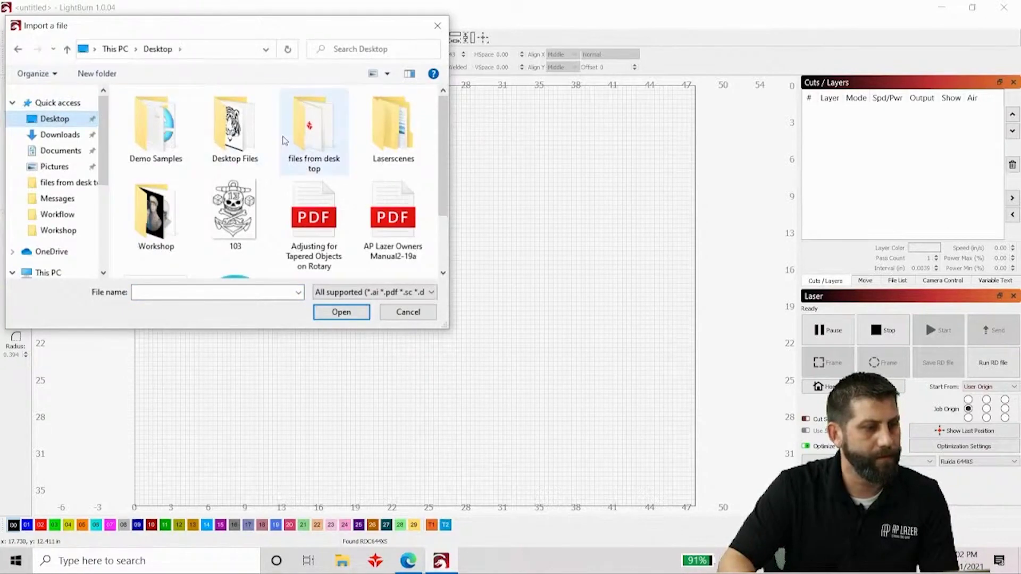
double_click(234, 215)
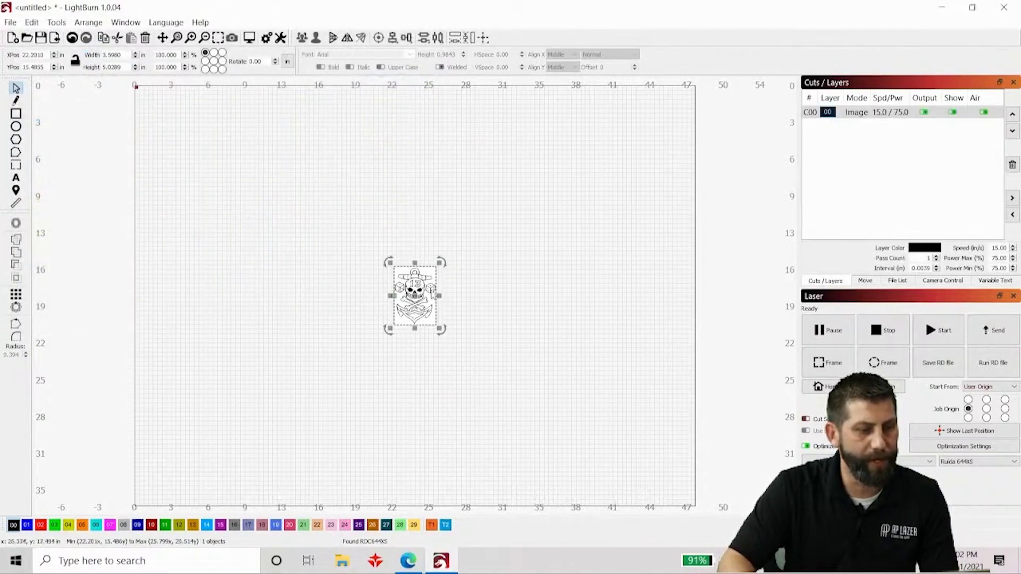
scroll(437, 301, "up", 1)
scroll(418, 297, "up", 1)
scroll(427, 290, "up", 1)
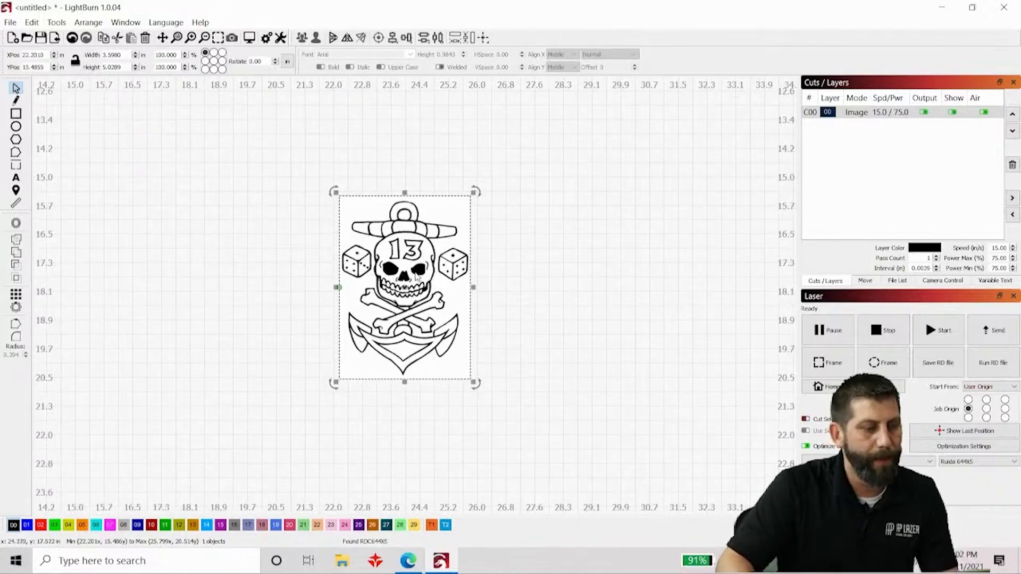
scroll(415, 292, "down", 1)
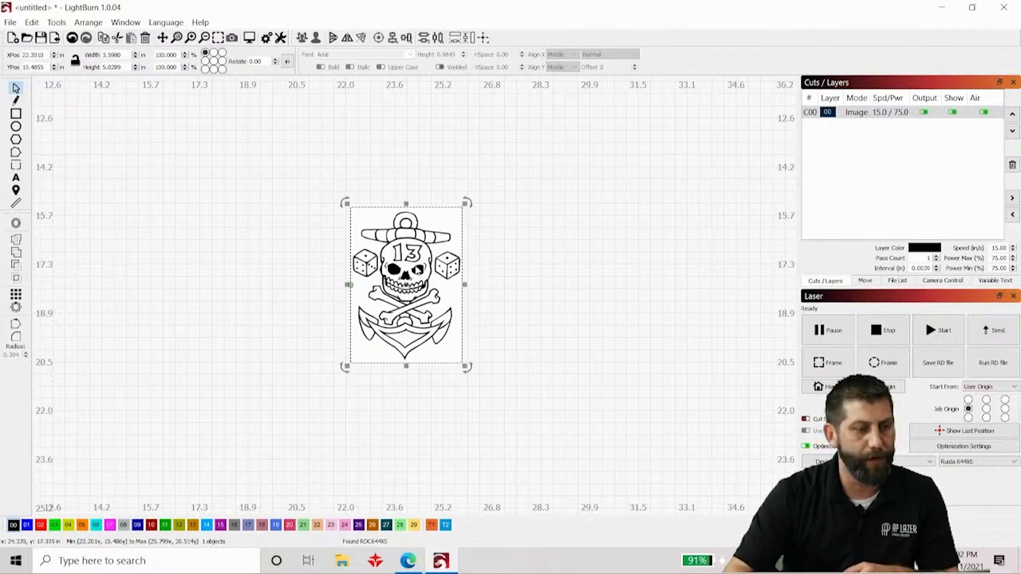
Start Trace Image on the skull graphic and tune the threshold slider to sharpen the outline.
right_click(418, 270)
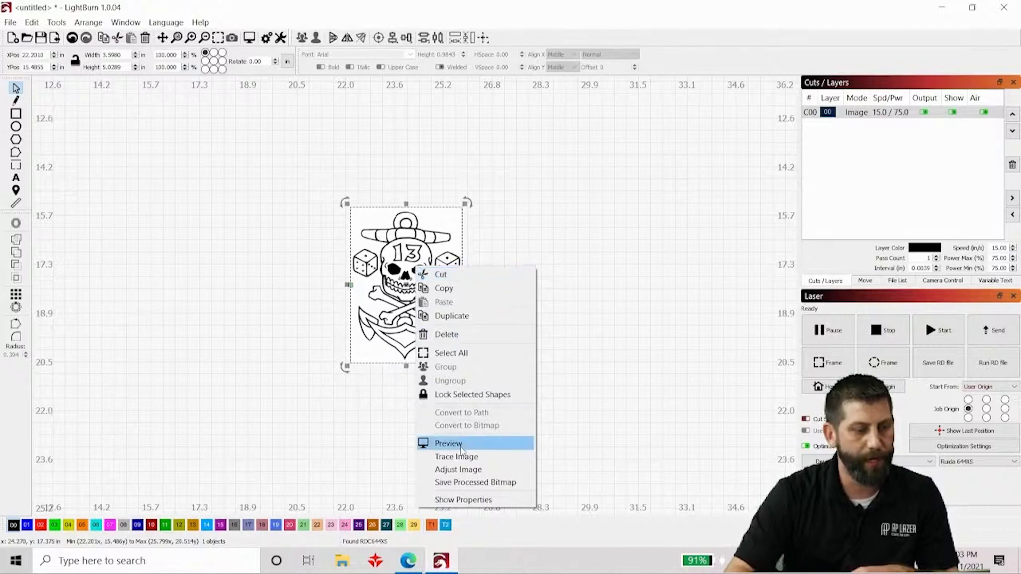
left_click(461, 459)
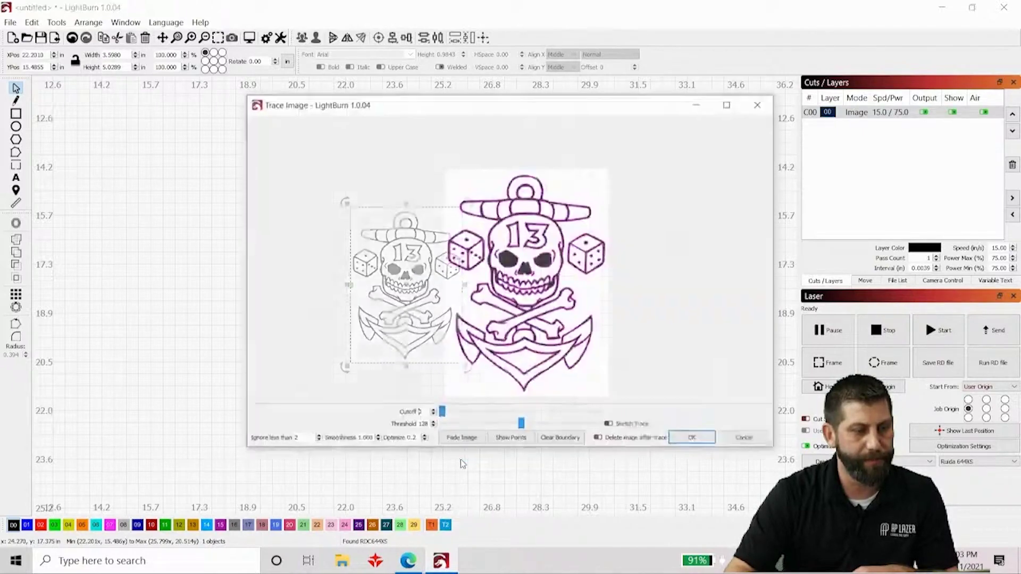
scroll(557, 327, "up", 3)
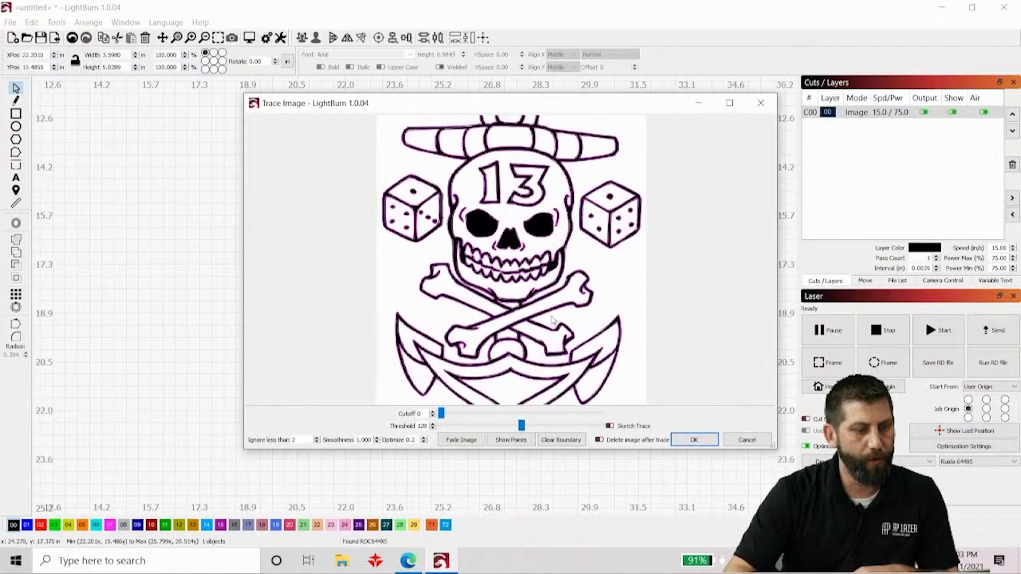
scroll(556, 316, "up", 1)
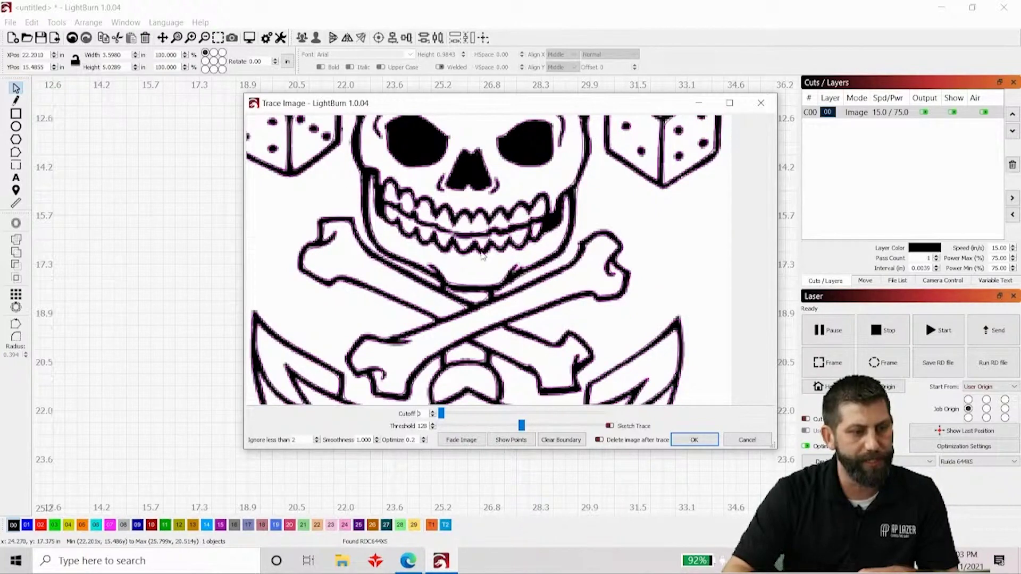
scroll(483, 256, "down", 1)
scroll(483, 256, "down", 1)
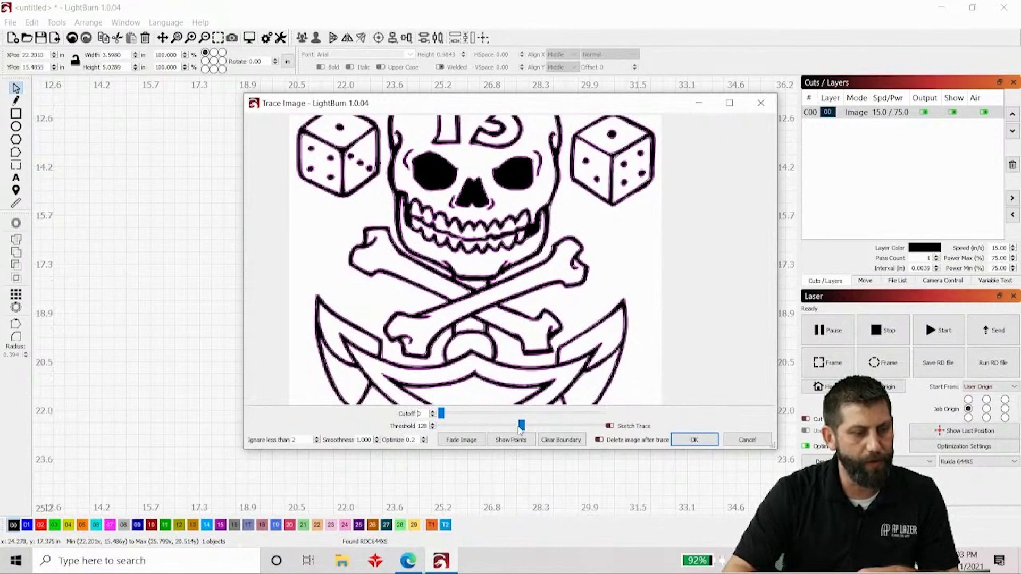
left_click_drag(524, 430, 540, 429)
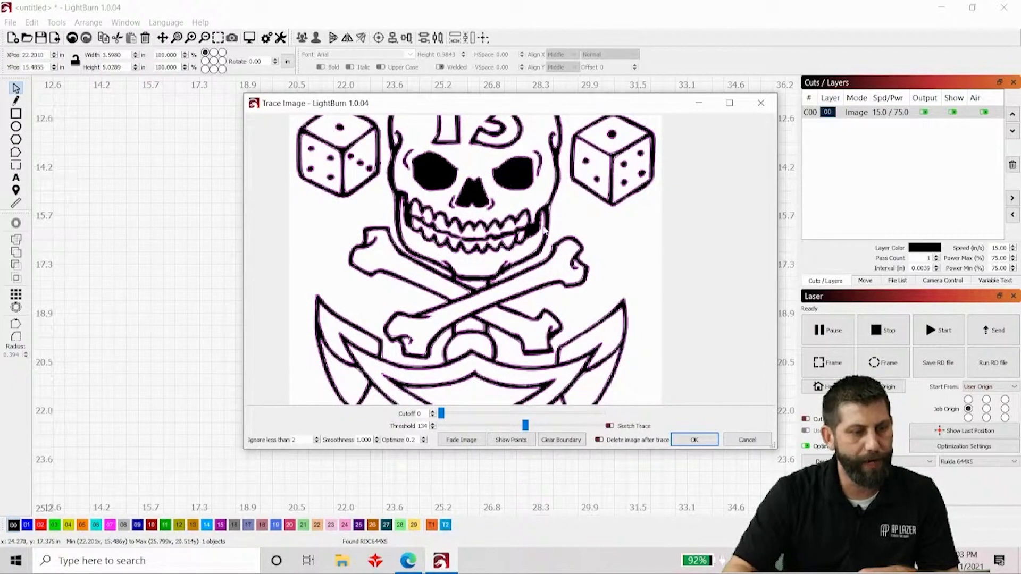
scroll(544, 230, "up", 1)
scroll(543, 236, "up", 2)
scroll(542, 248, "up", 1)
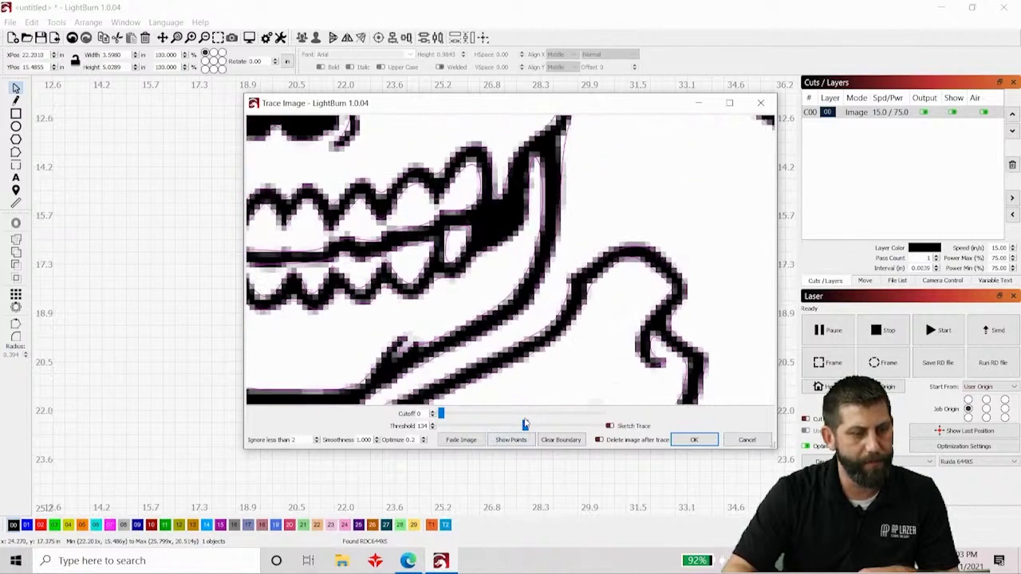
mouse_move(525, 429)
left_mouse_down()
mouse_move(538, 428)
mouse_move(521, 424)
left_mouse_up()
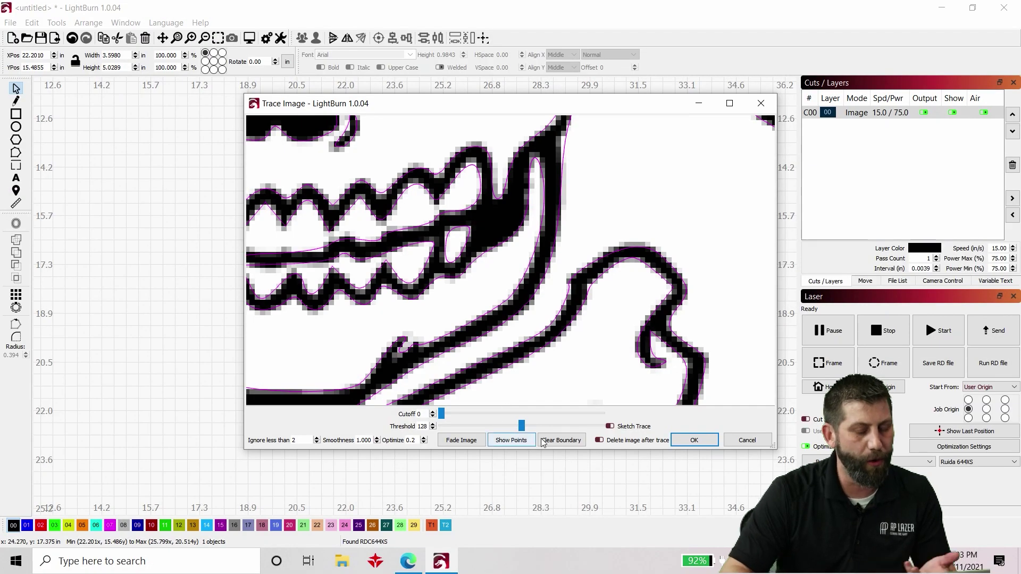
Accept the trace, delete the original raster image and move the vector design back into place.
left_click(692, 441)
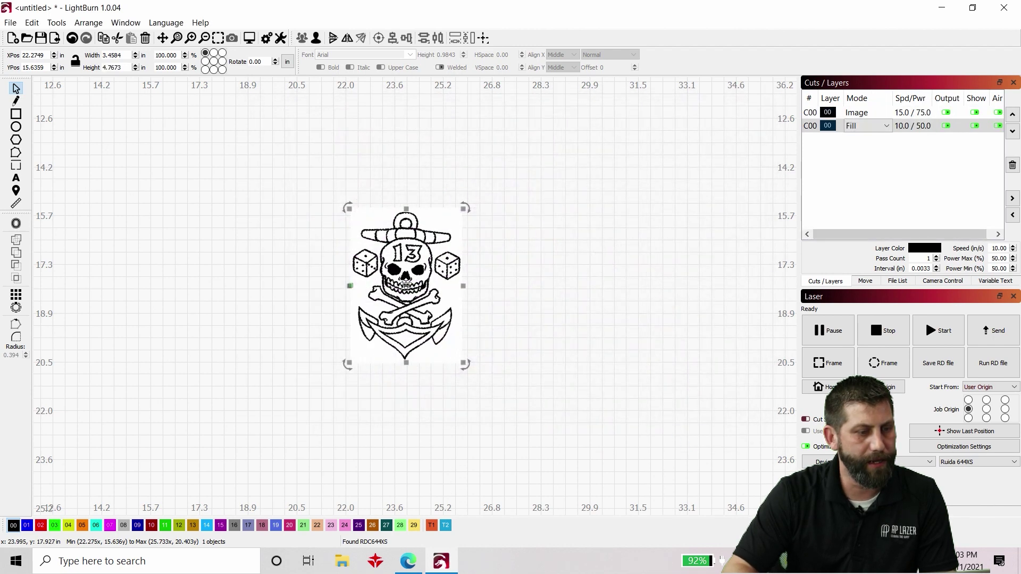
left_click_drag(406, 284, 527, 286)
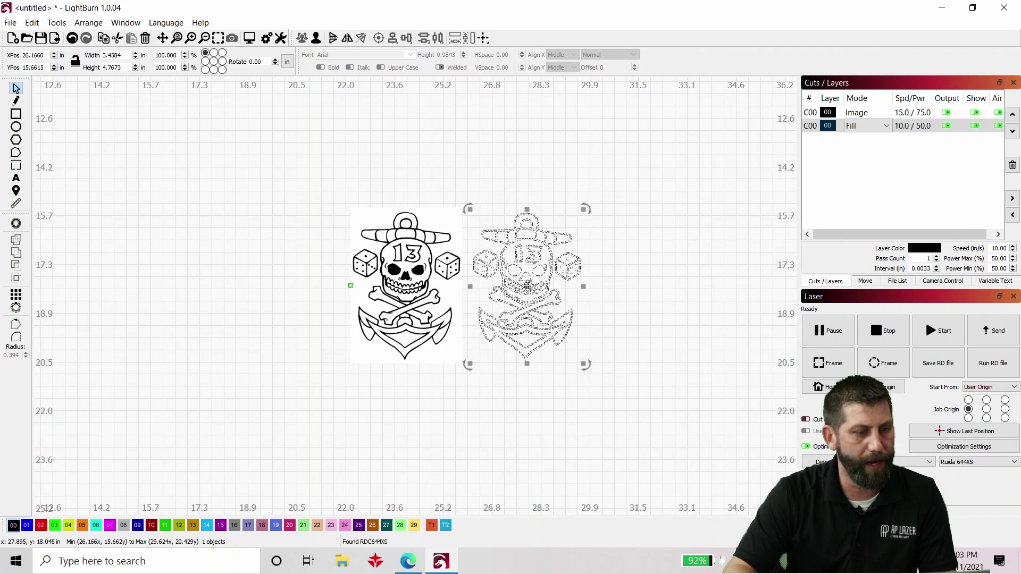
left_click(678, 368)
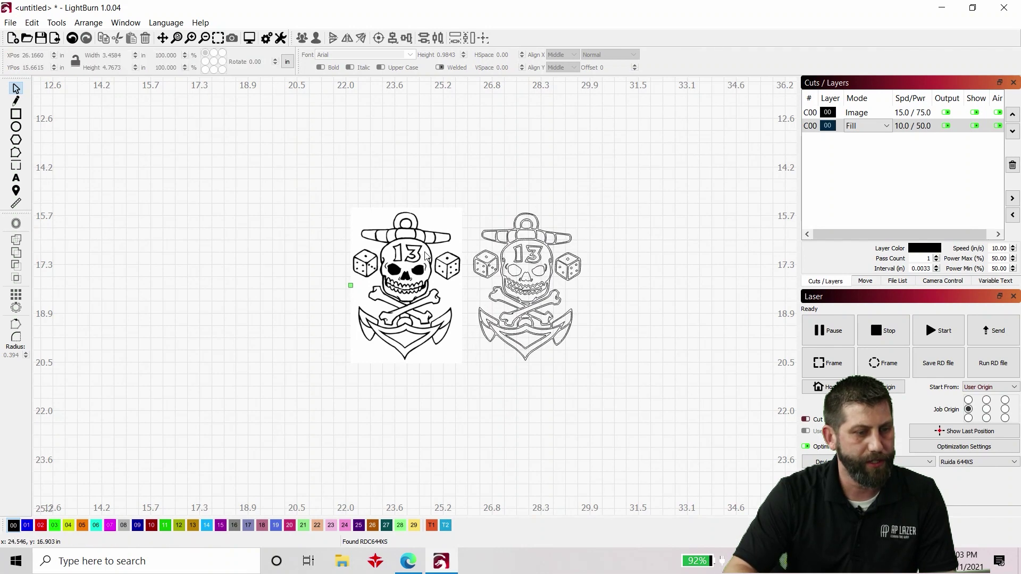
scroll(425, 257, "up", 1)
scroll(484, 287, "up", 1)
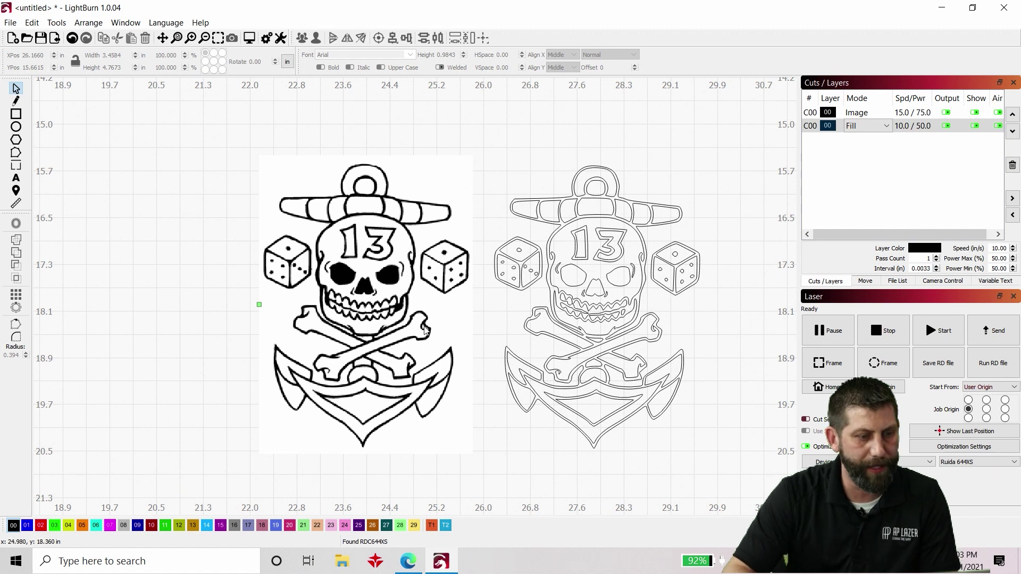
left_click(416, 300)
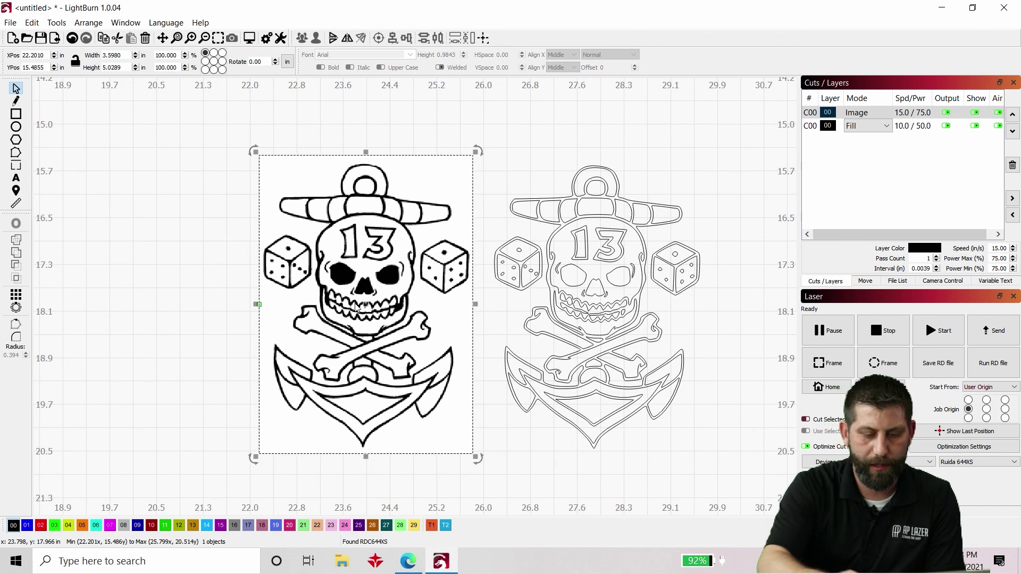
key("Delete")
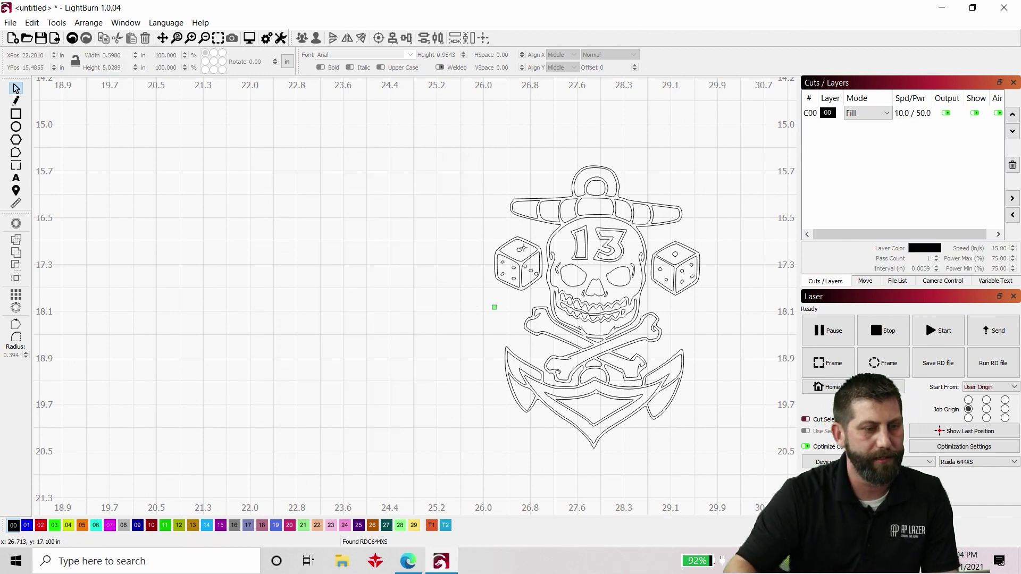
scroll(358, 260, "down", 1)
left_click_drag(372, 169, 722, 451)
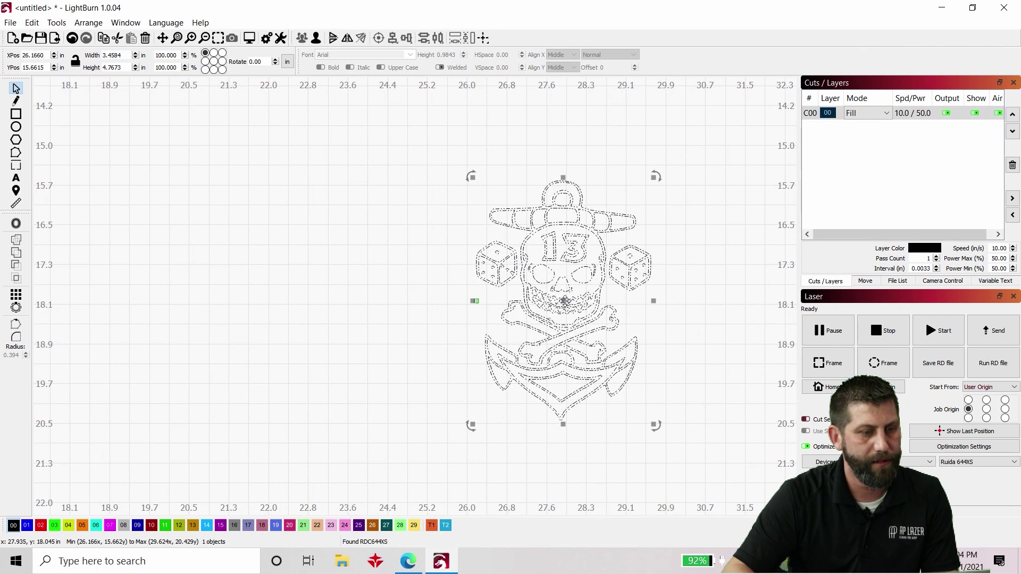
left_click_drag(564, 302, 386, 281)
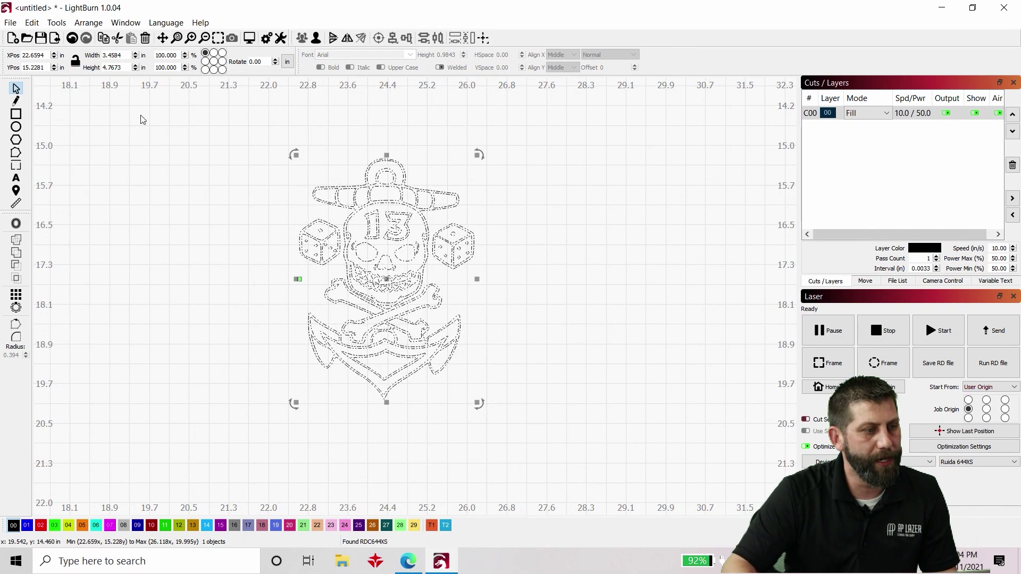
Scale the design proportionally to a height of 3 inches.
left_click(77, 64)
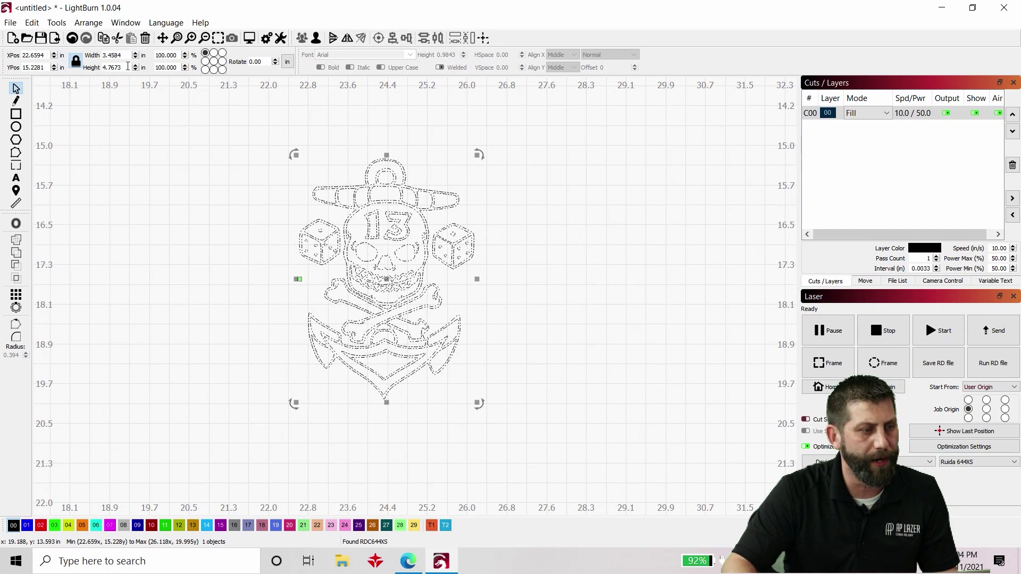
left_click_drag(128, 67, 102, 68)
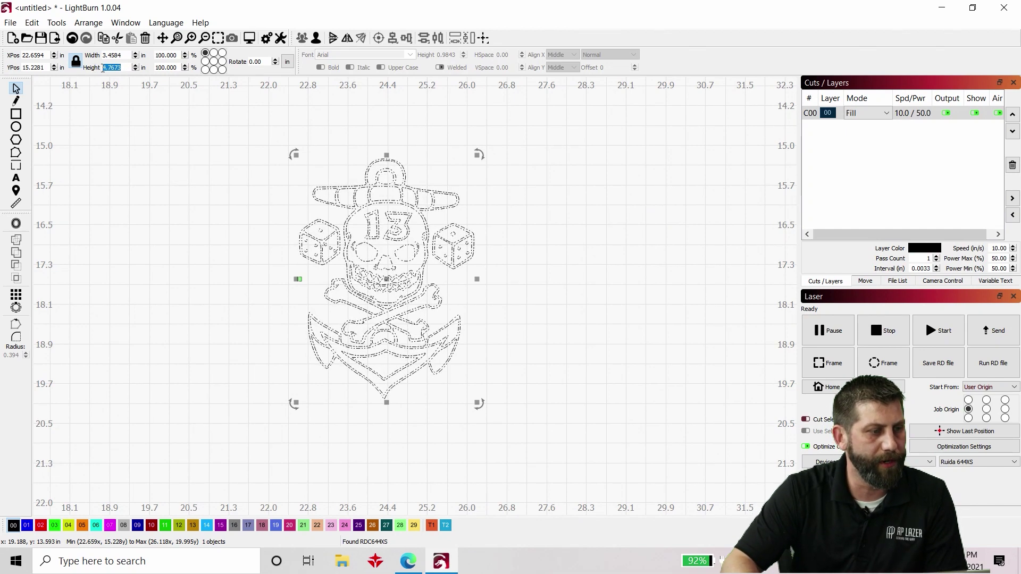
type("3")
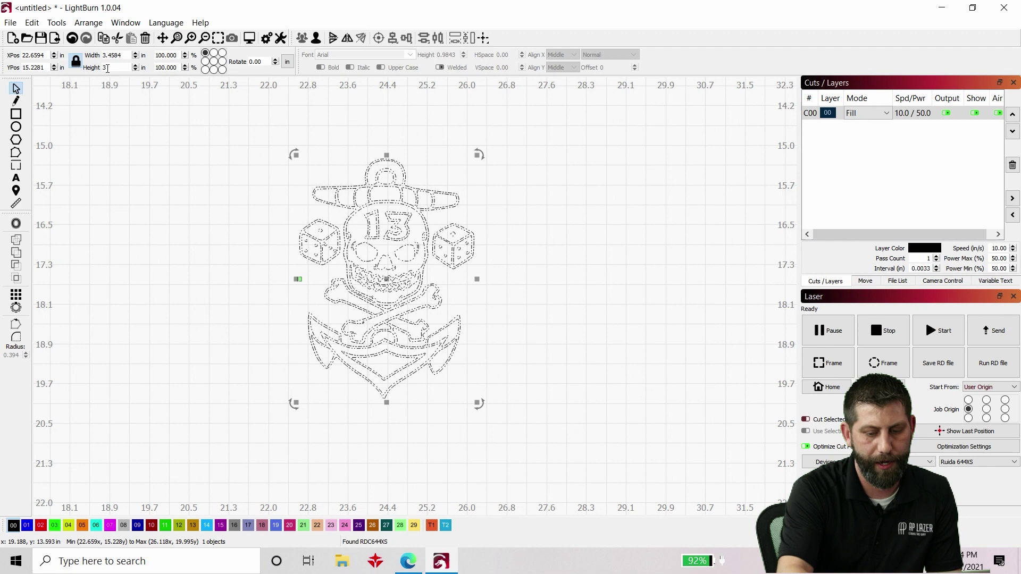
key("Return")
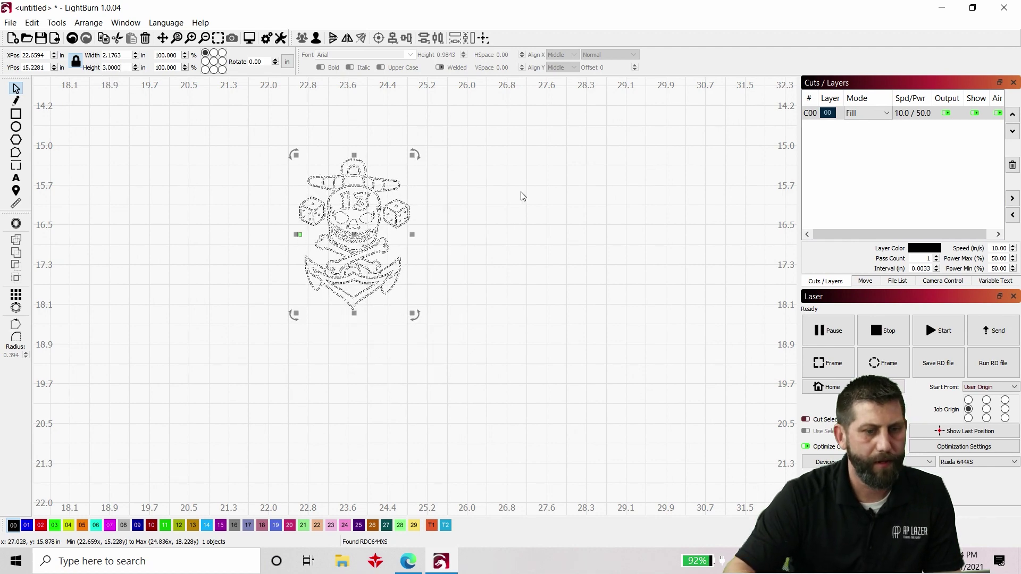
Rotate the whole design -90 degrees onto its side and position it lower on the canvas.
left_click(491, 203)
left_click_drag(250, 145, 469, 352)
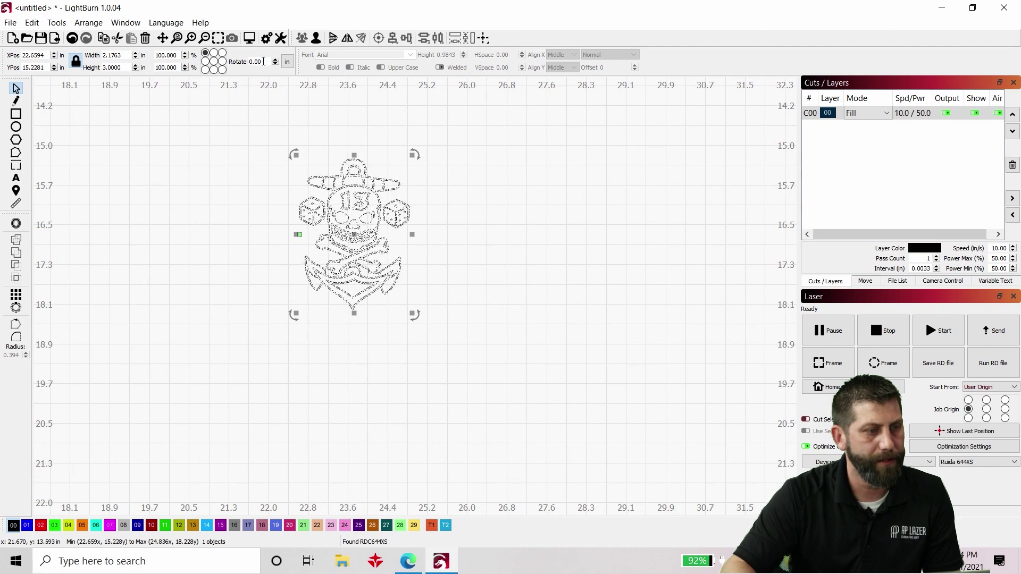
left_click(252, 61)
type("45")
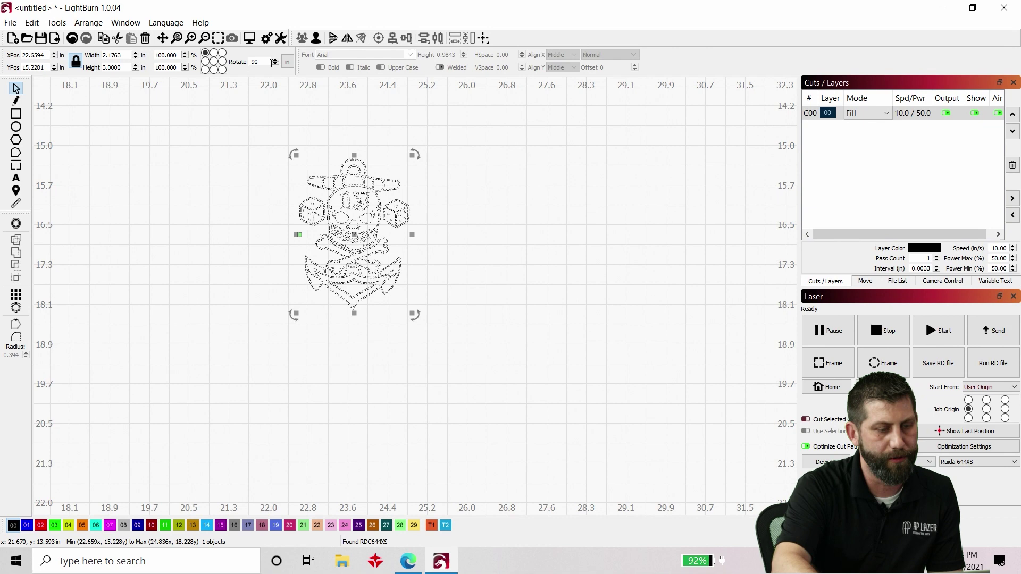
type("0")
key("Return")
scroll(463, 239, "down", 1)
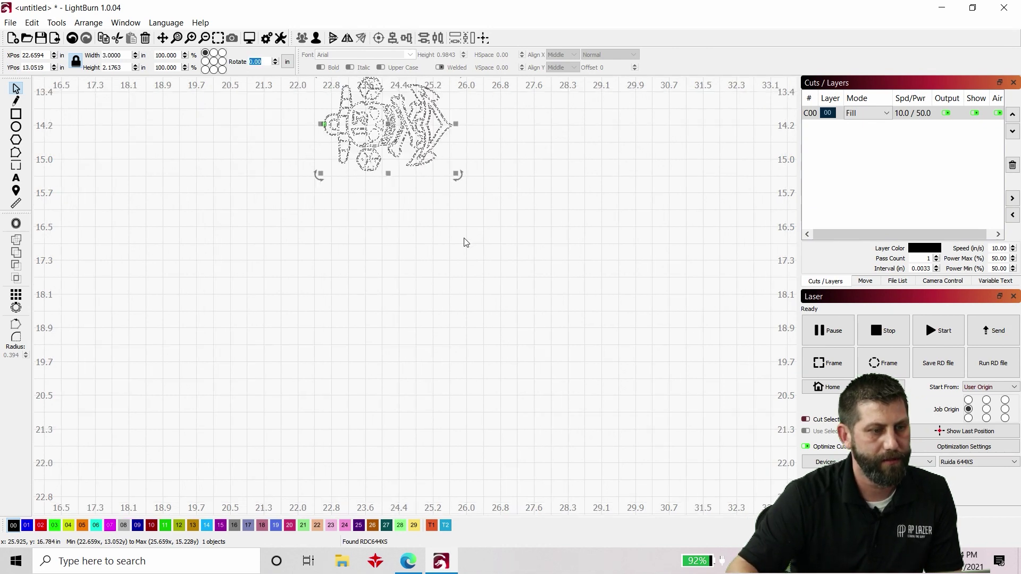
scroll(463, 240, "down", 1)
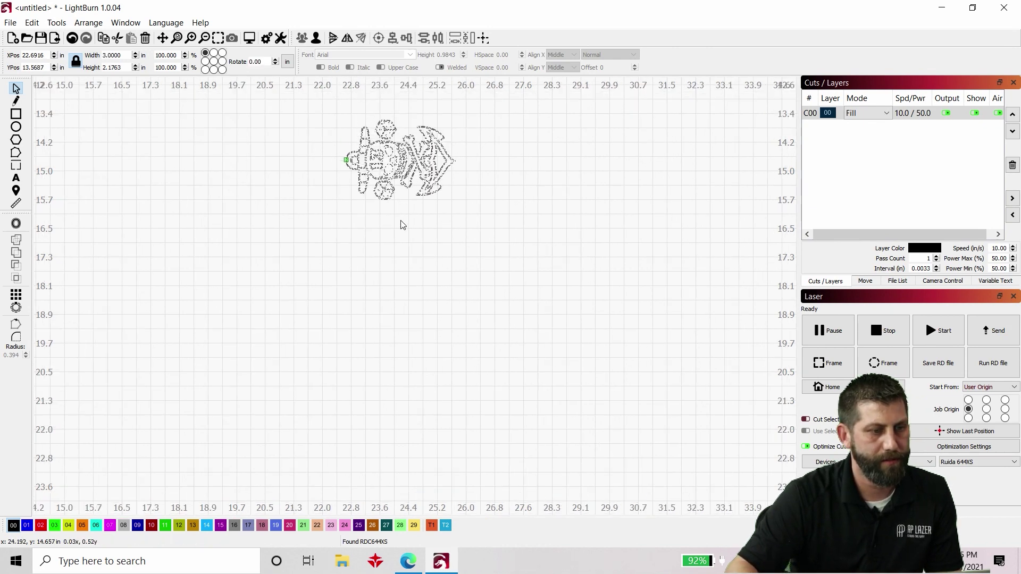
left_click_drag(363, 121, 362, 228)
left_click(563, 255)
scroll(420, 265, "up", 2)
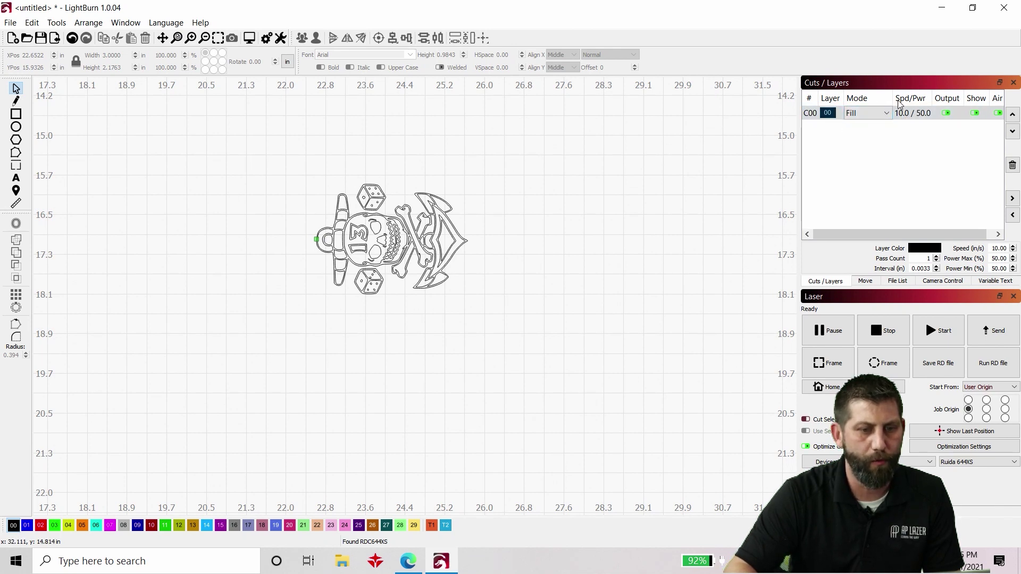
double_click(904, 118)
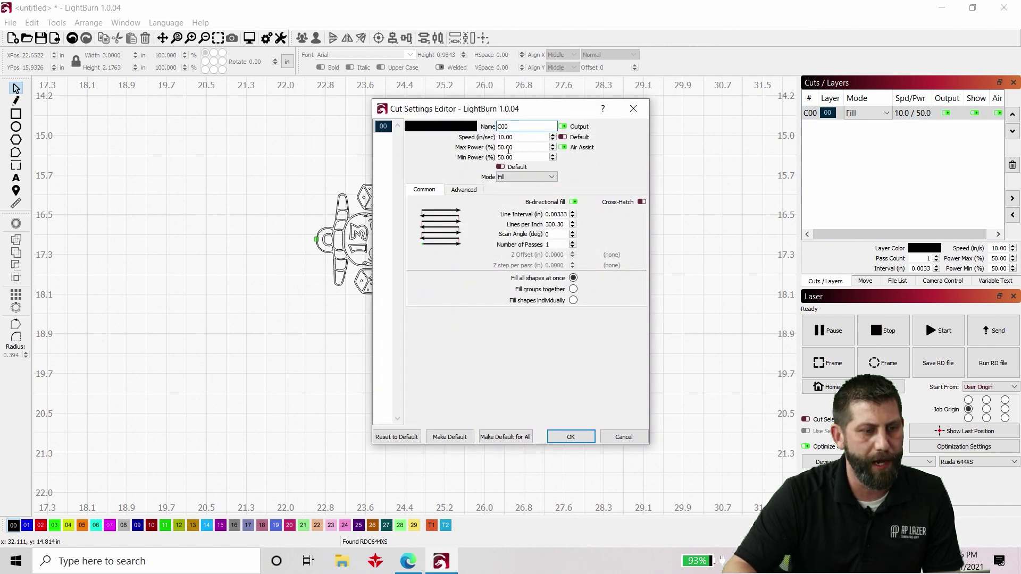
left_click(516, 177)
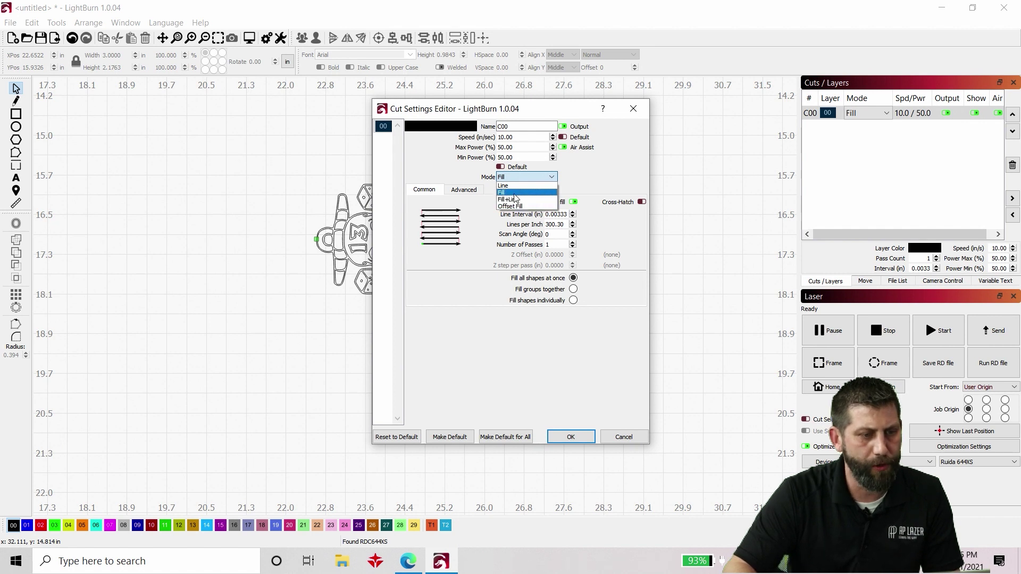
left_click(515, 197)
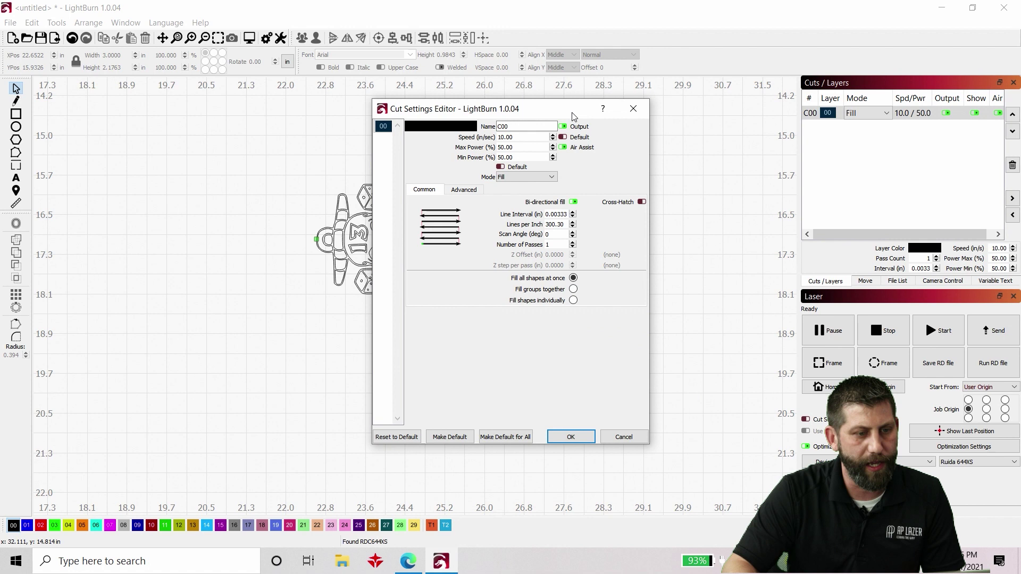
mouse_move(573, 114)
left_mouse_down()
mouse_move(626, 142)
mouse_move(696, 148)
left_mouse_up()
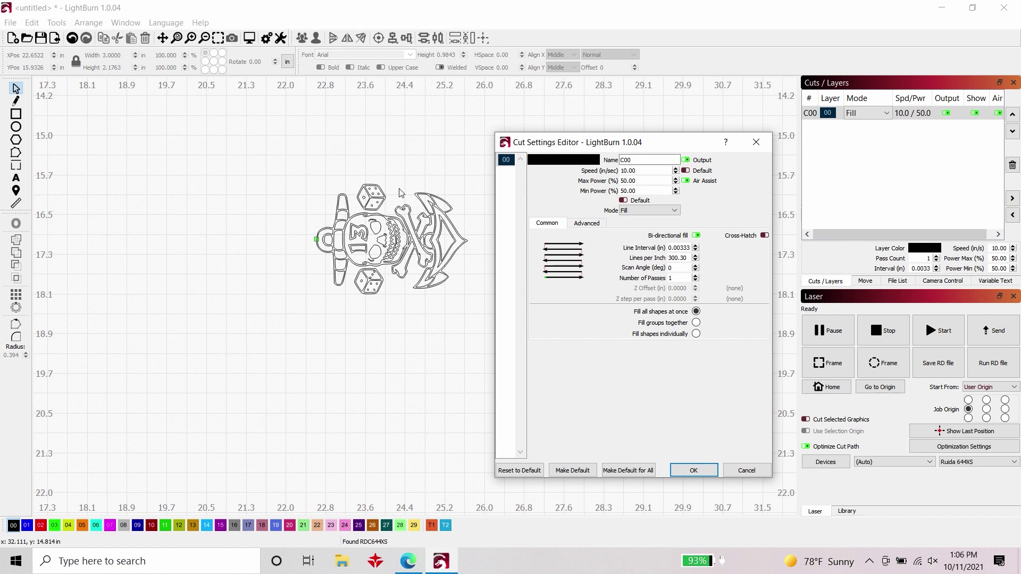
left_click(693, 472)
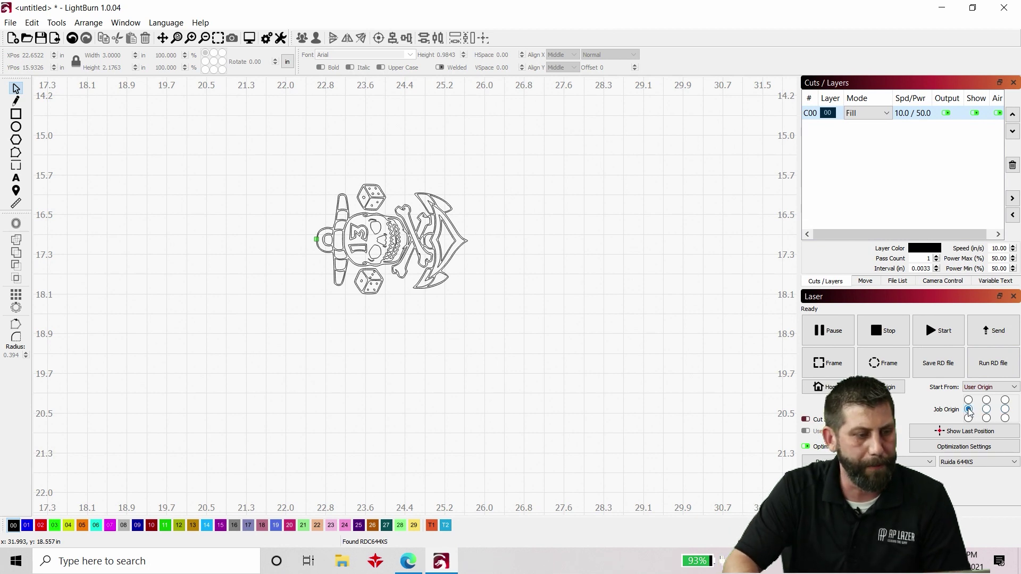
scroll(392, 321, "down", 1)
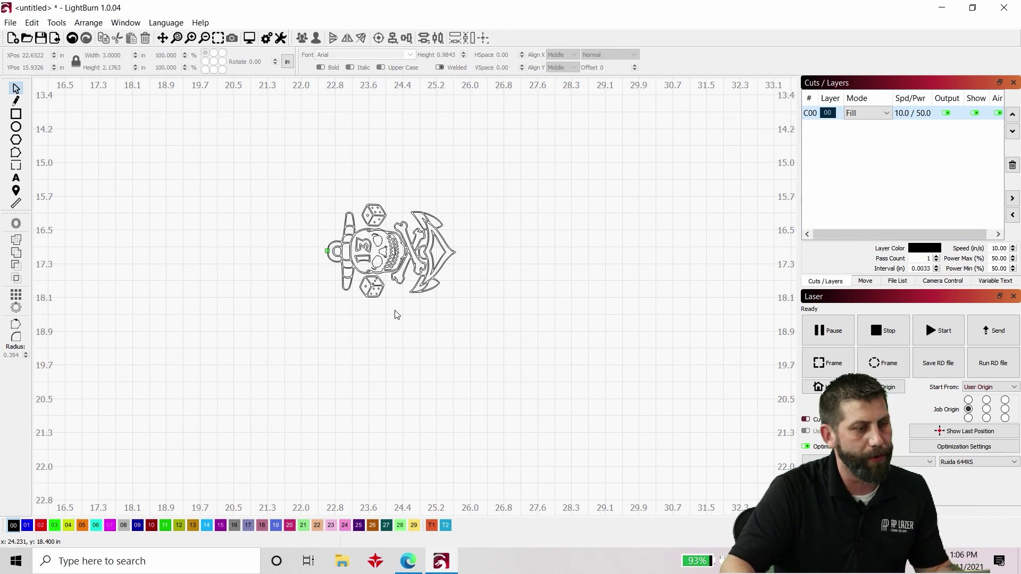
left_click(56, 22)
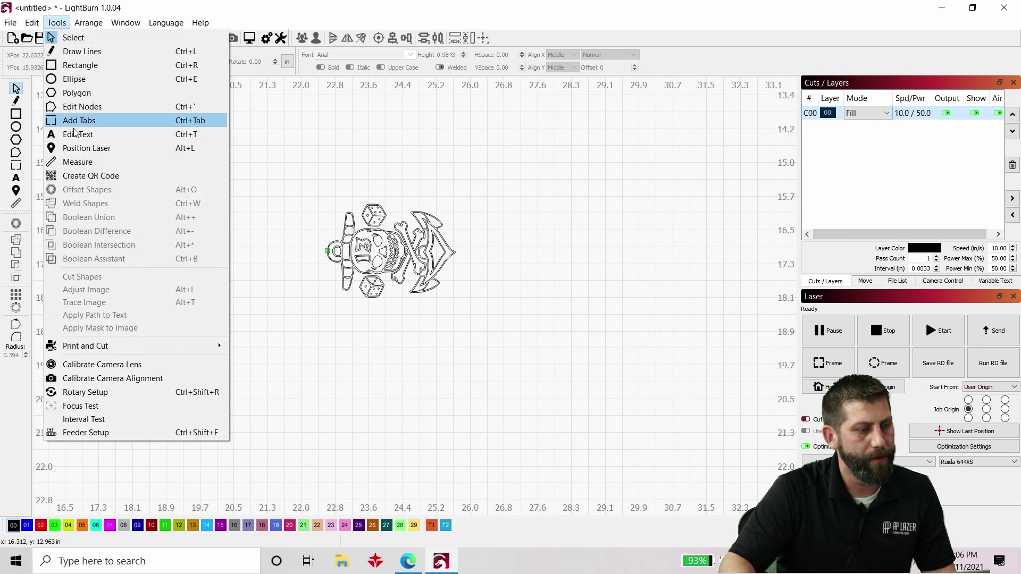
left_click(108, 396)
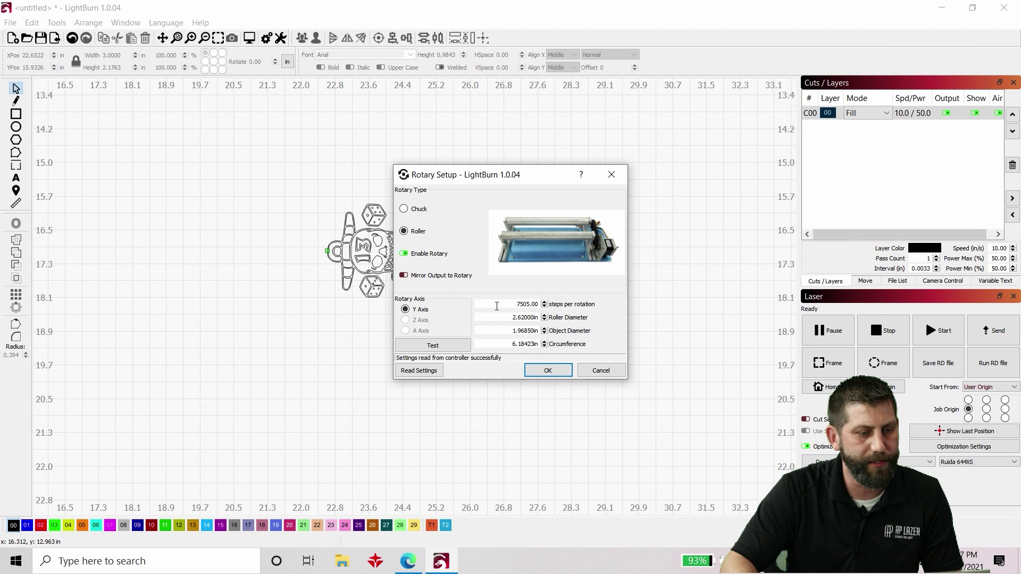
left_click(612, 177)
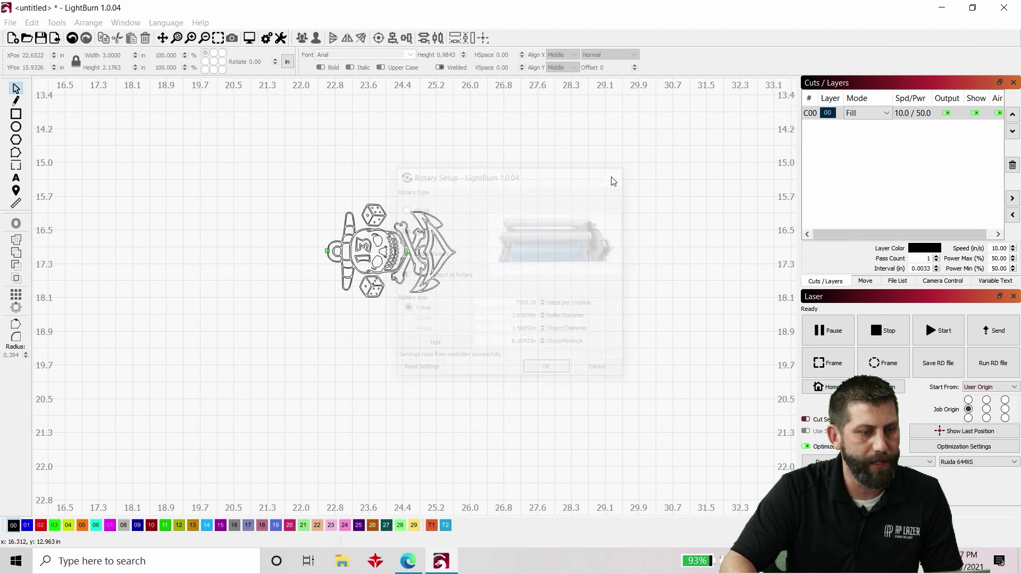
left_click(408, 562)
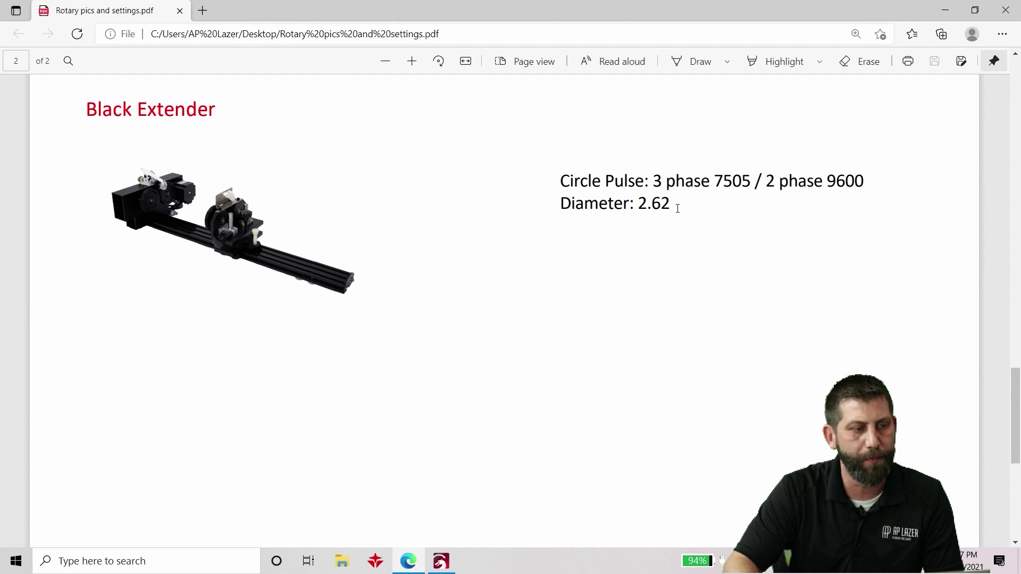
left_click(945, 9)
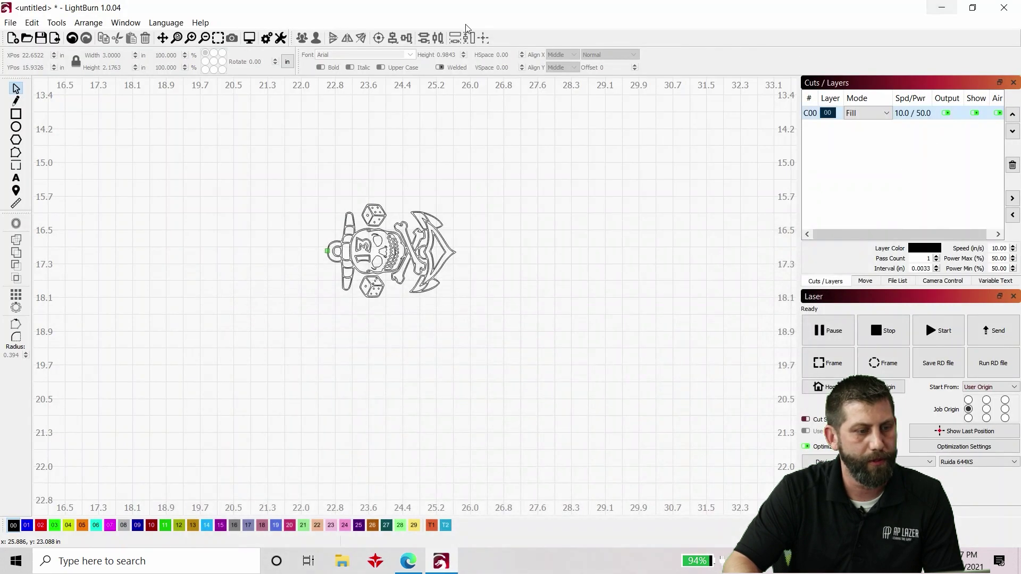
Review Rotary Setup and confirm rotary mode stays enabled.
left_click(56, 22)
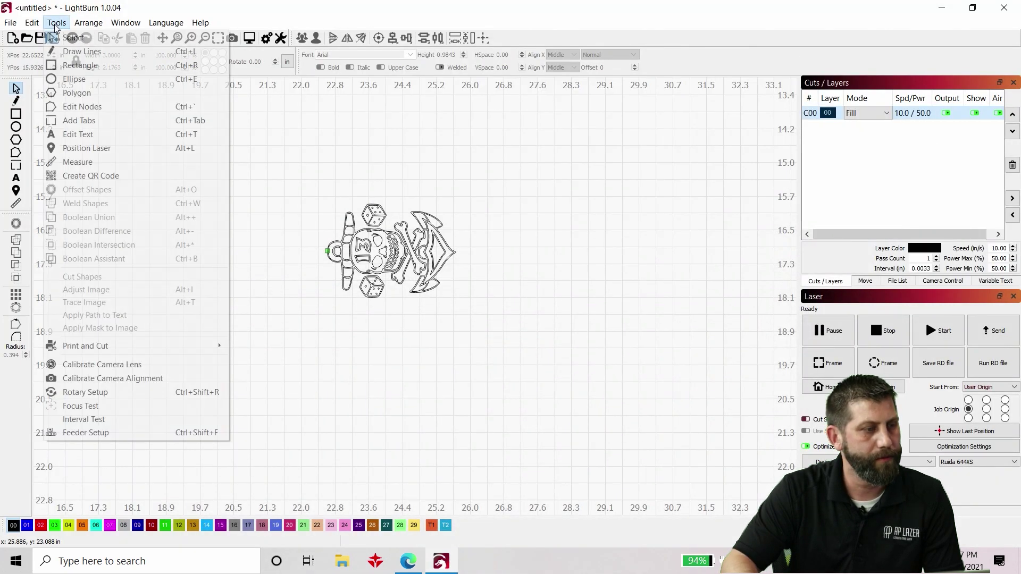
left_click(101, 392)
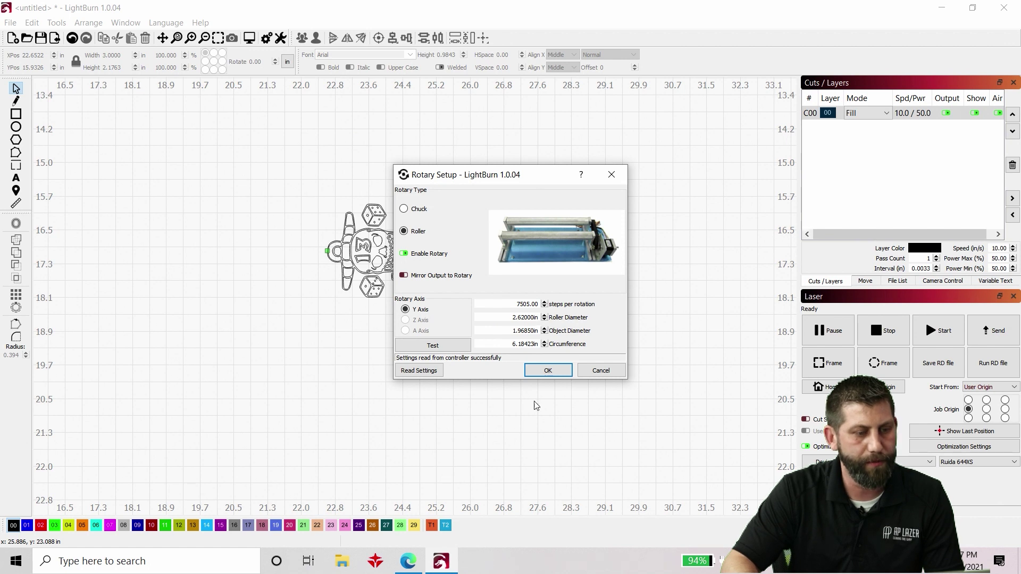
left_click(545, 377)
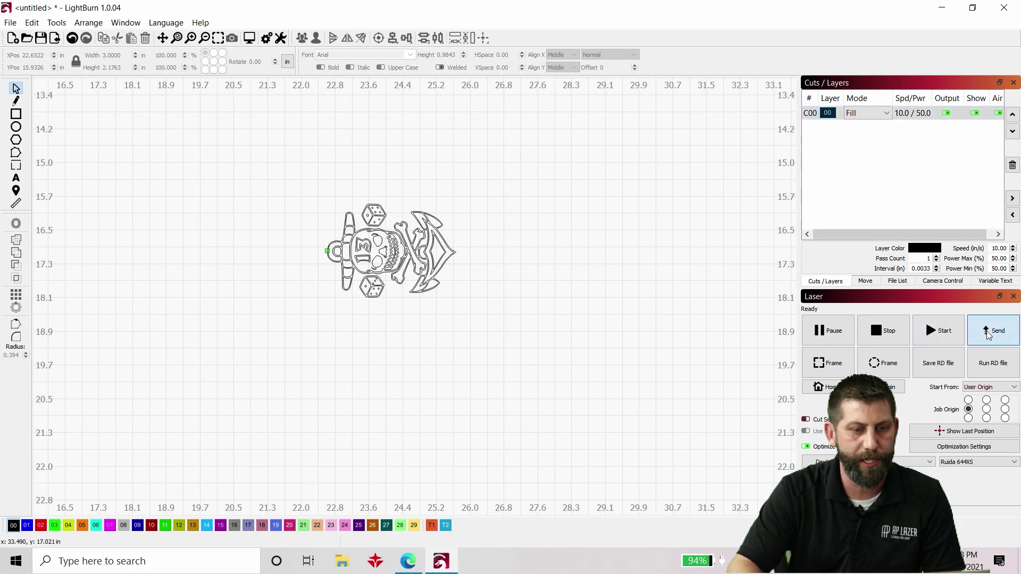
Send the job to the laser as LIGHTBRN, overwriting the existing file on the controller.
left_click(988, 335)
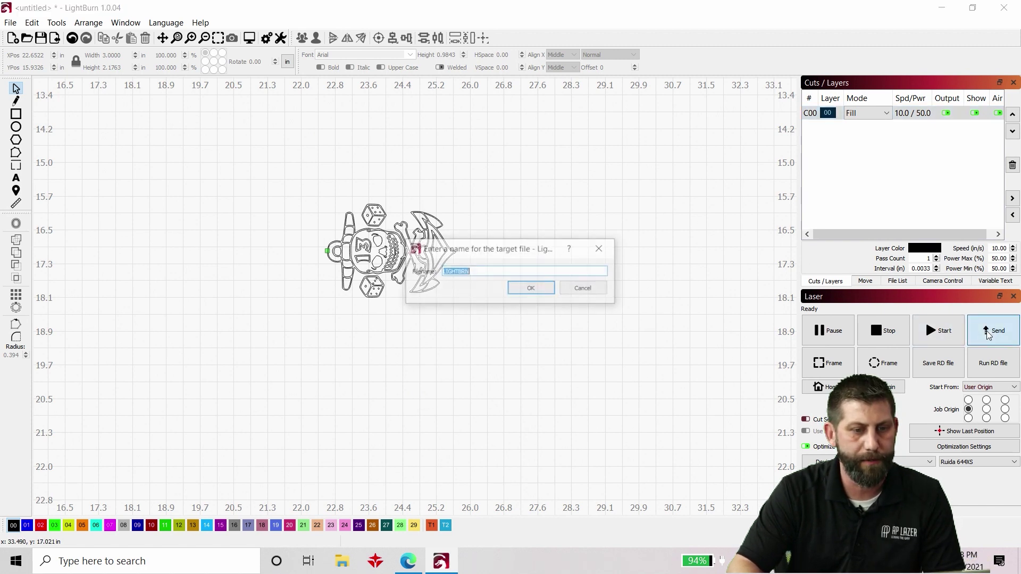
left_click(540, 290)
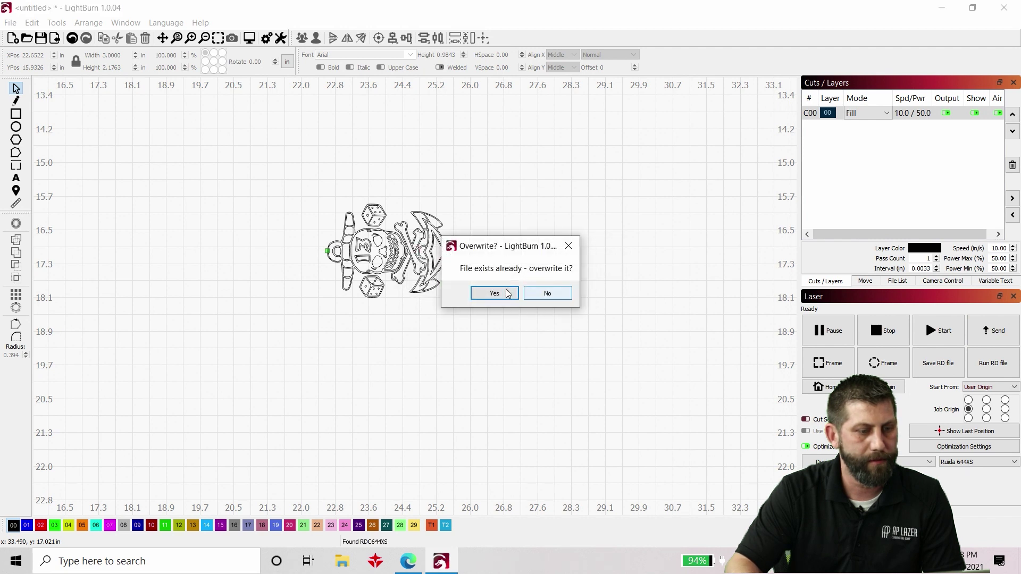
left_click(506, 292)
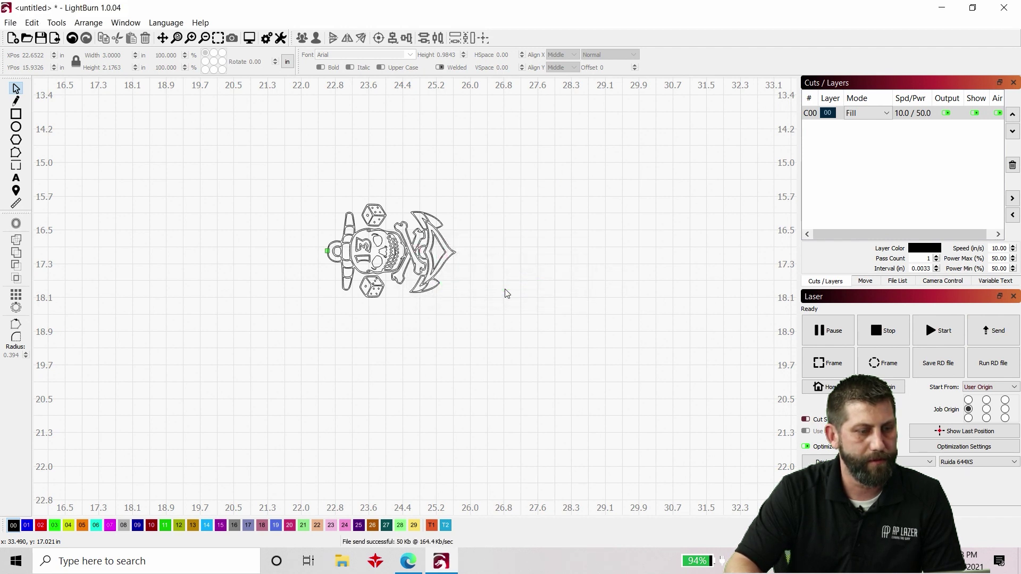